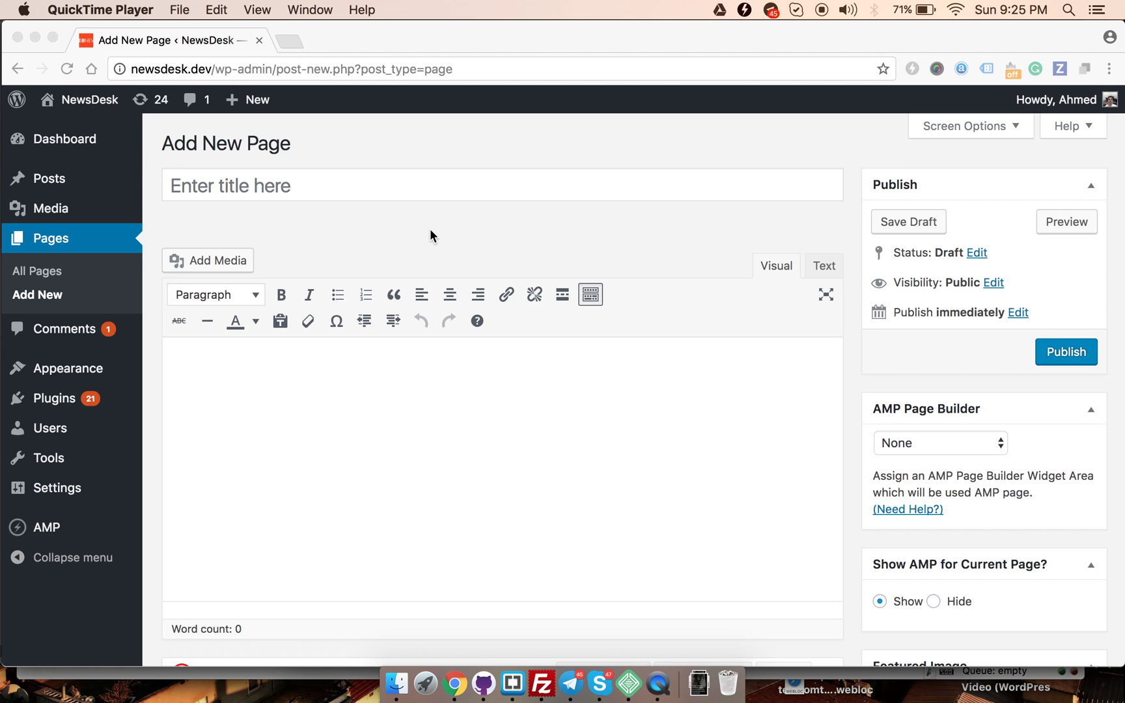
Focus the new page's title field, then scroll down to the page builder.
scroll(430, 230, down, 3)
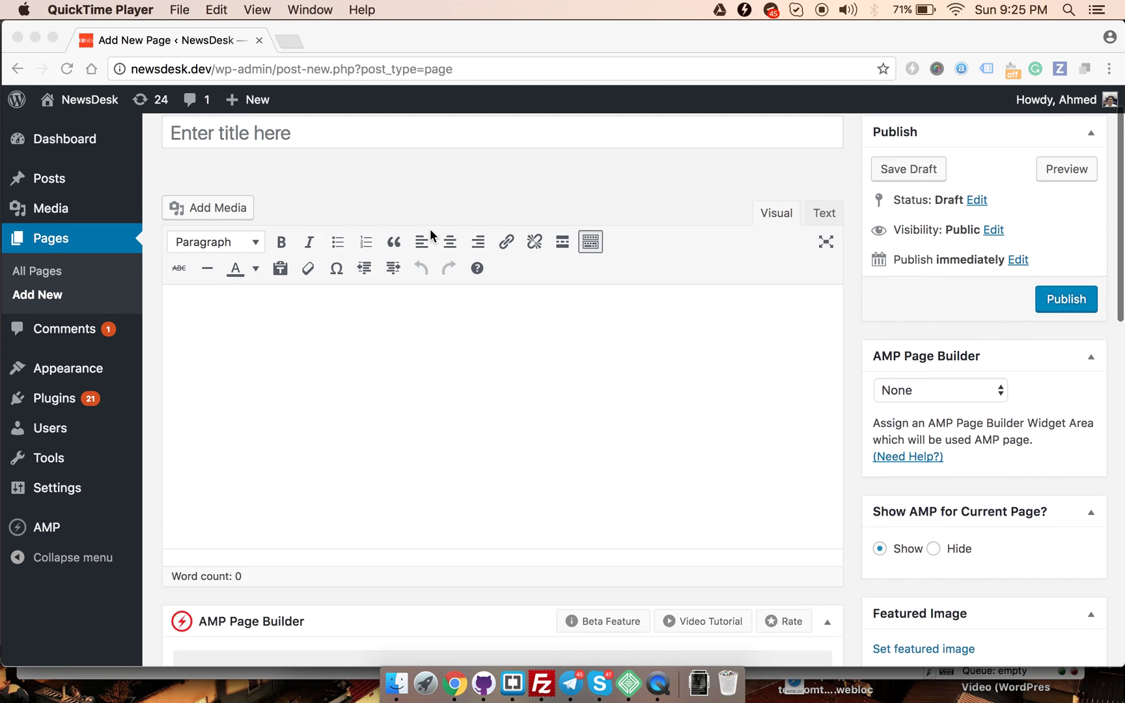
scroll(430, 230, up, 3)
click(530, 197)
click(530, 195)
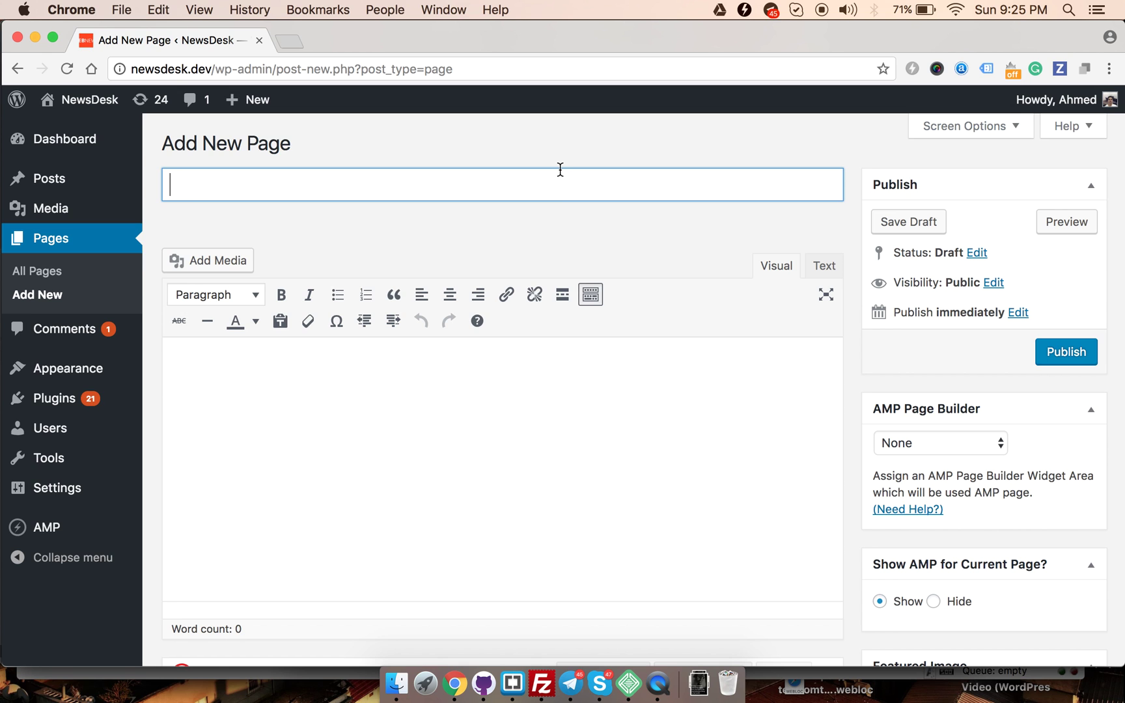
scroll(555, 225, down, 2)
scroll(556, 234, down, 5)
scroll(555, 231, down, 3)
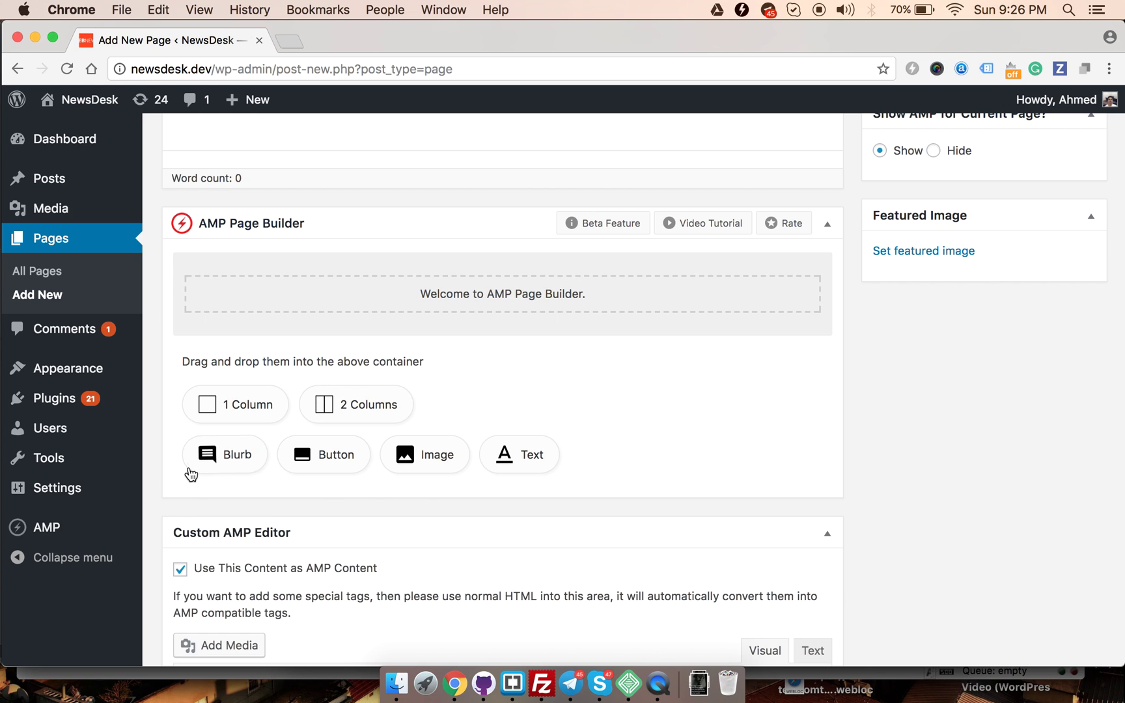
Add a one-column row with a Blurb module and open the Blurb settings.
drag(316, 456, 324, 457)
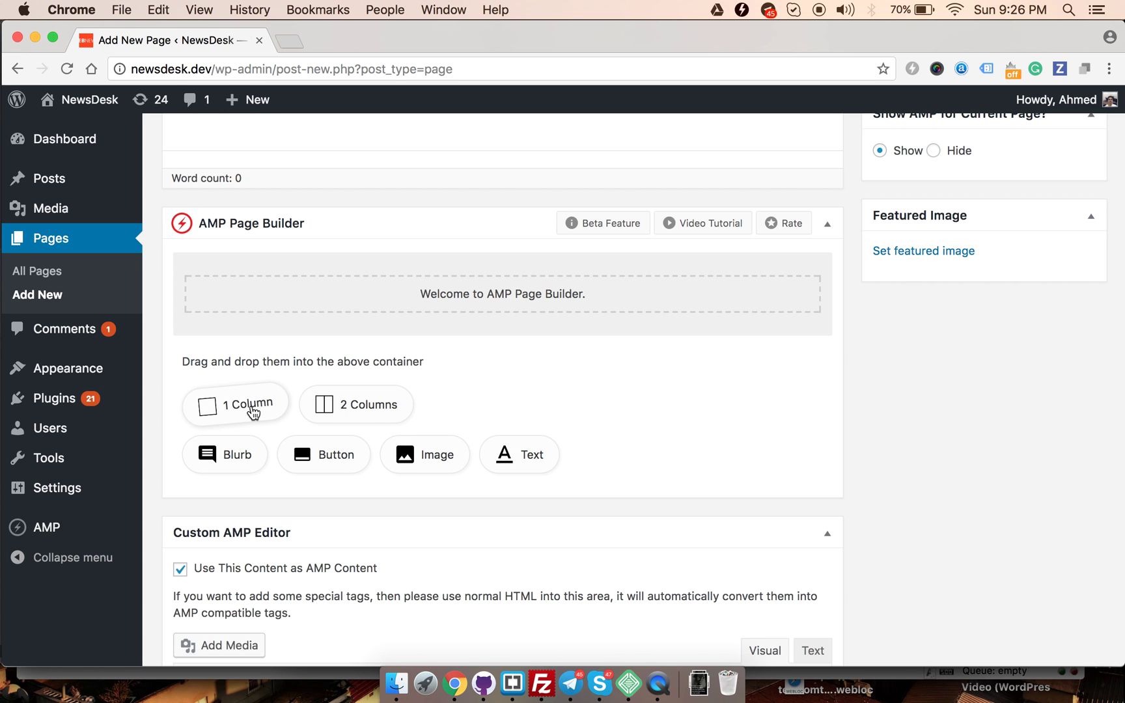
mouse_move(253, 412)
mouse_down()
mouse_move(407, 299)
mouse_move(470, 291)
mouse_up()
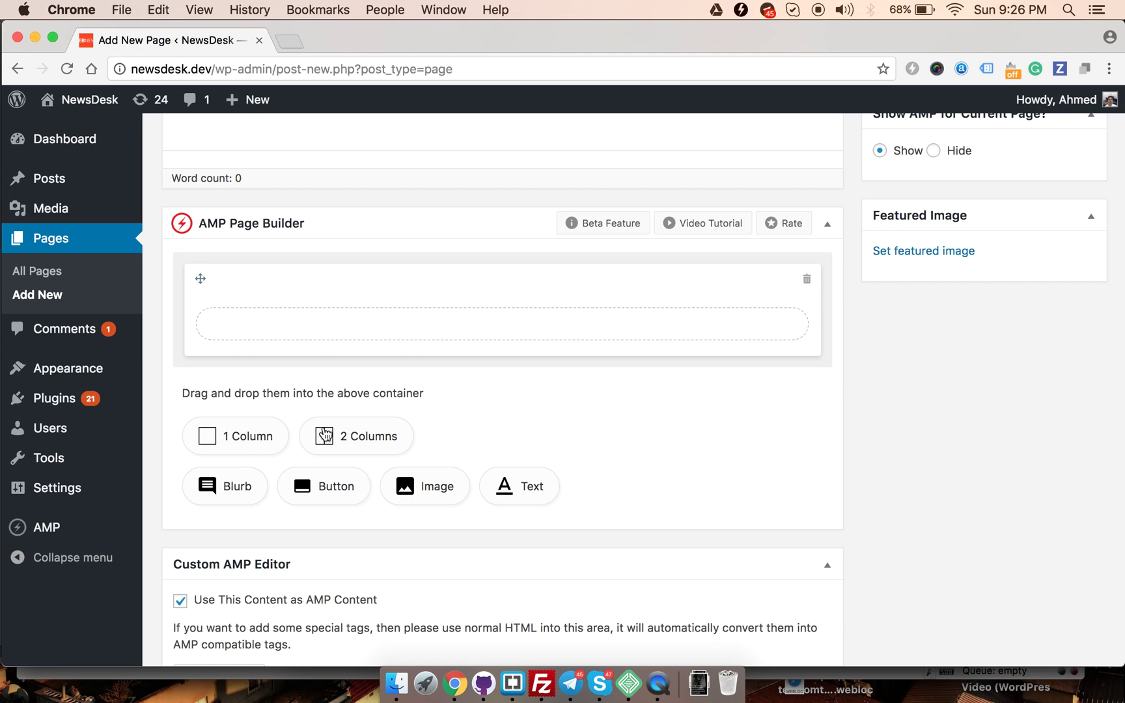
drag(222, 492, 415, 319)
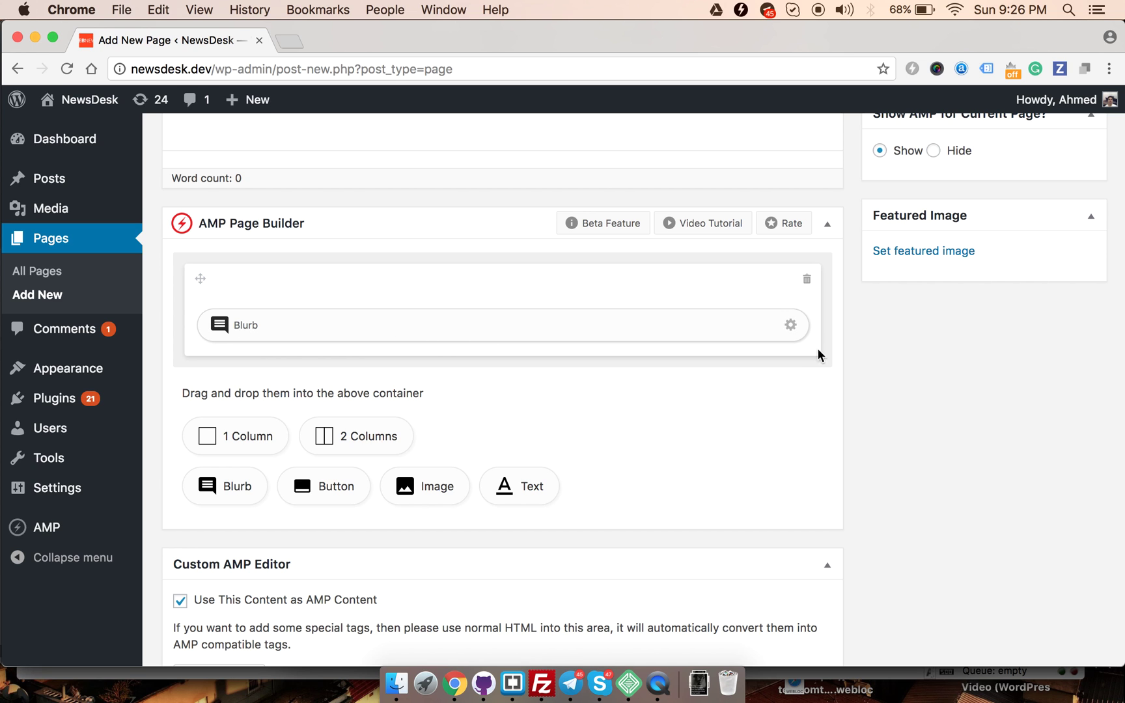
click(790, 324)
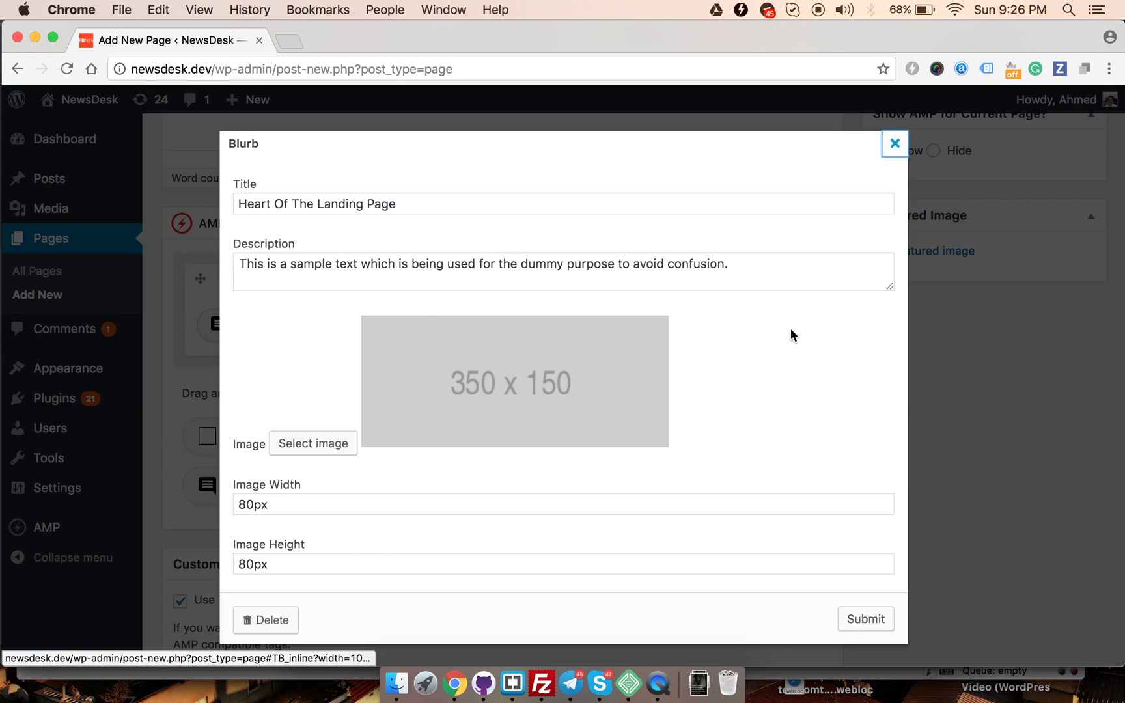
click(448, 204)
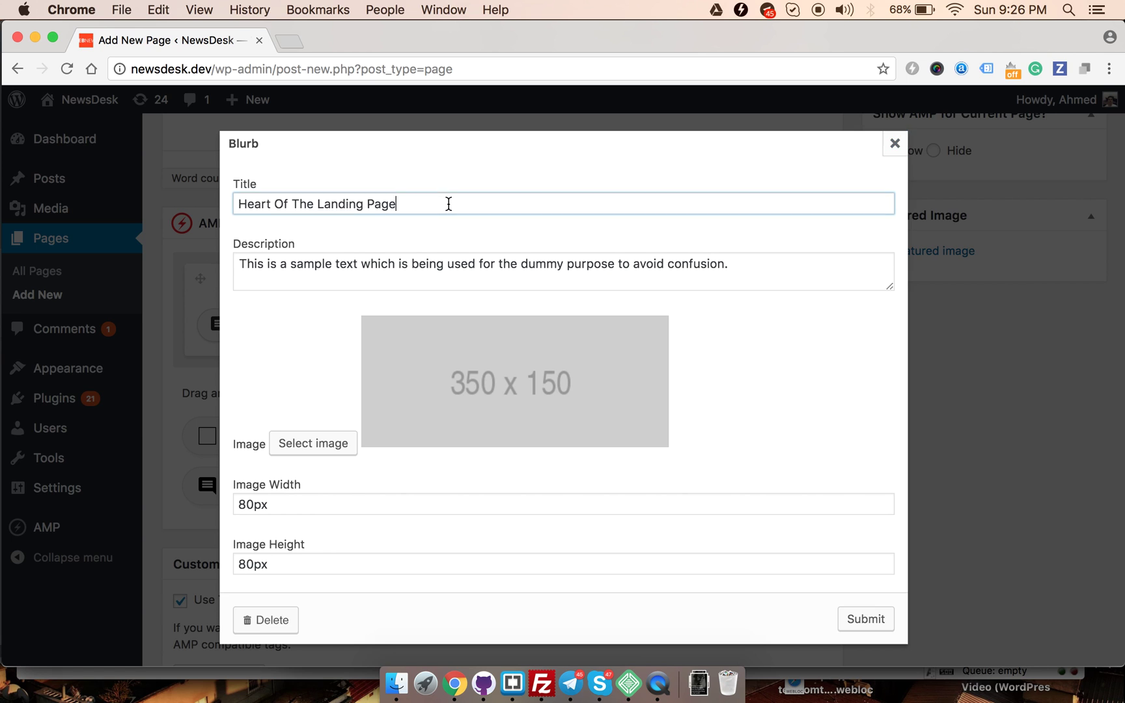
click(588, 277)
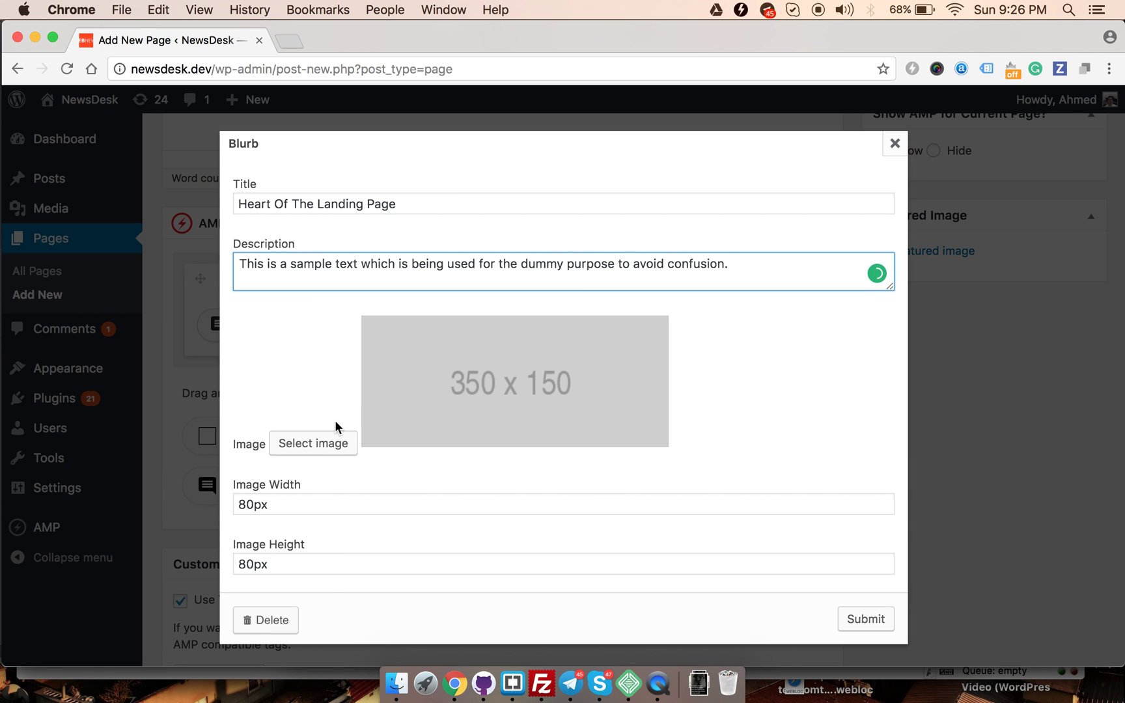
scroll(339, 430, down, 1)
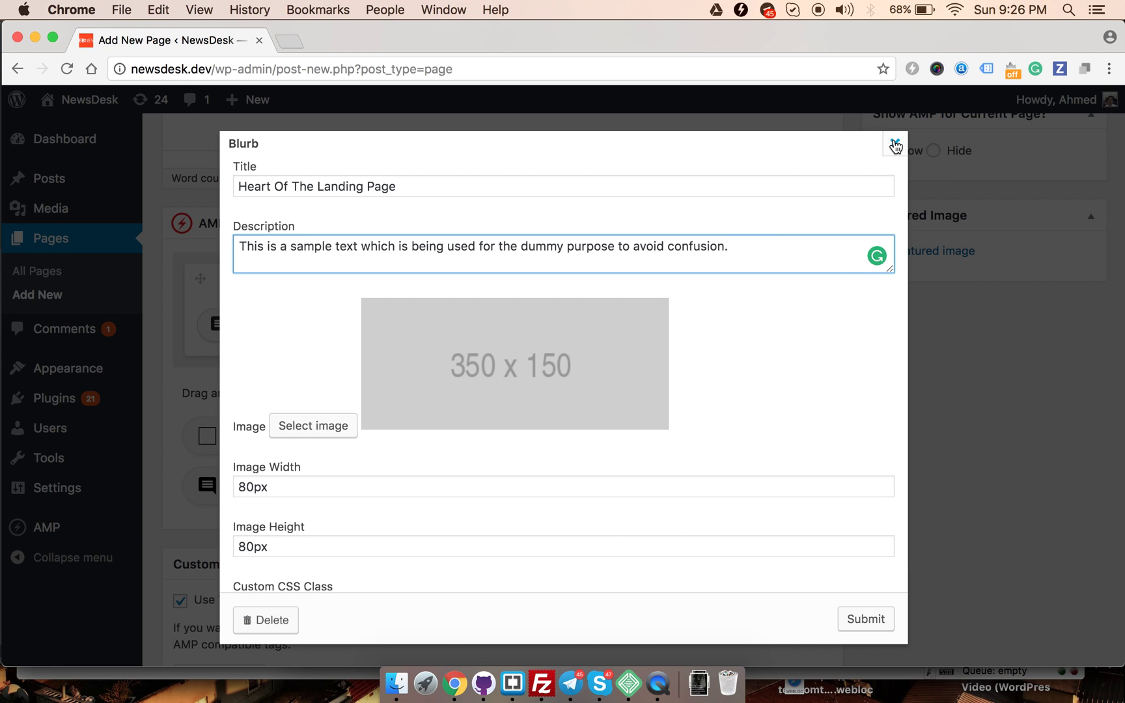
click(895, 144)
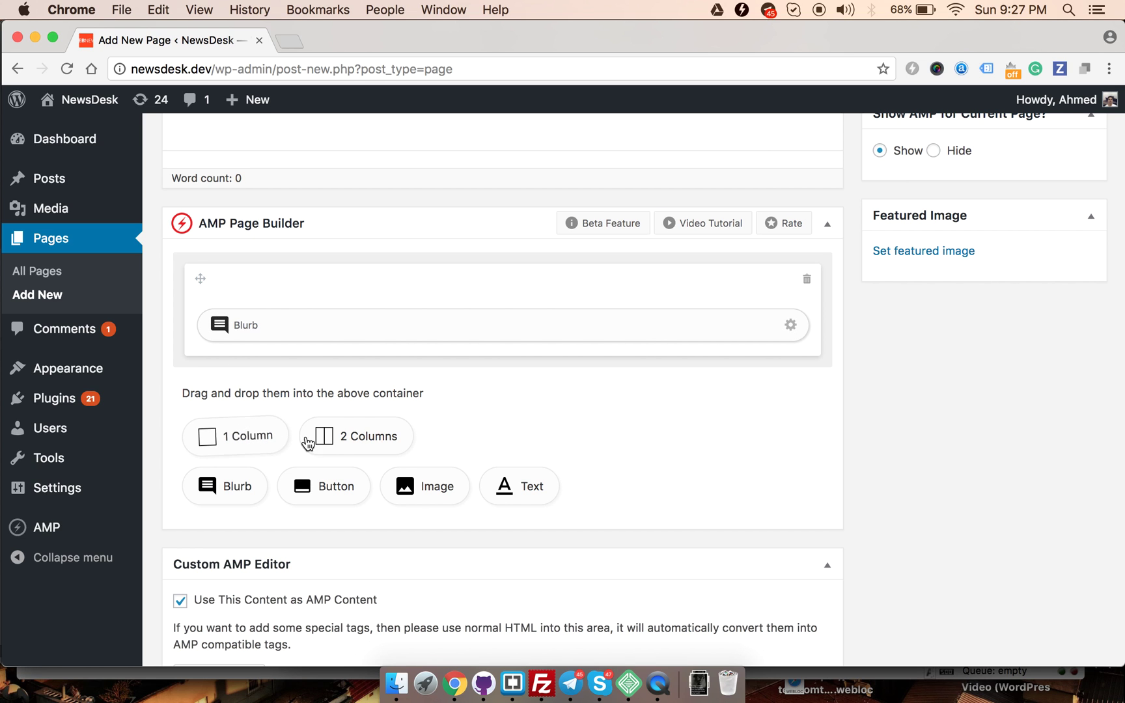
Add a two-column row below the Blurb row, with Button left and Image right.
drag(339, 445, 418, 346)
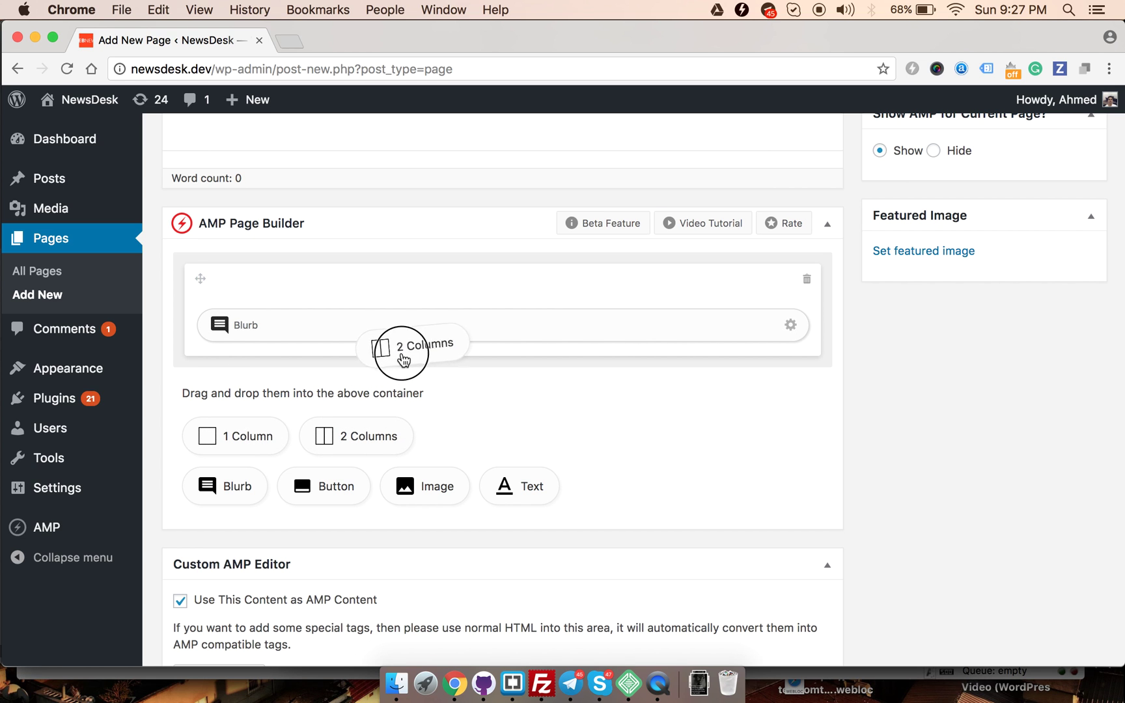
drag(417, 346, 415, 341)
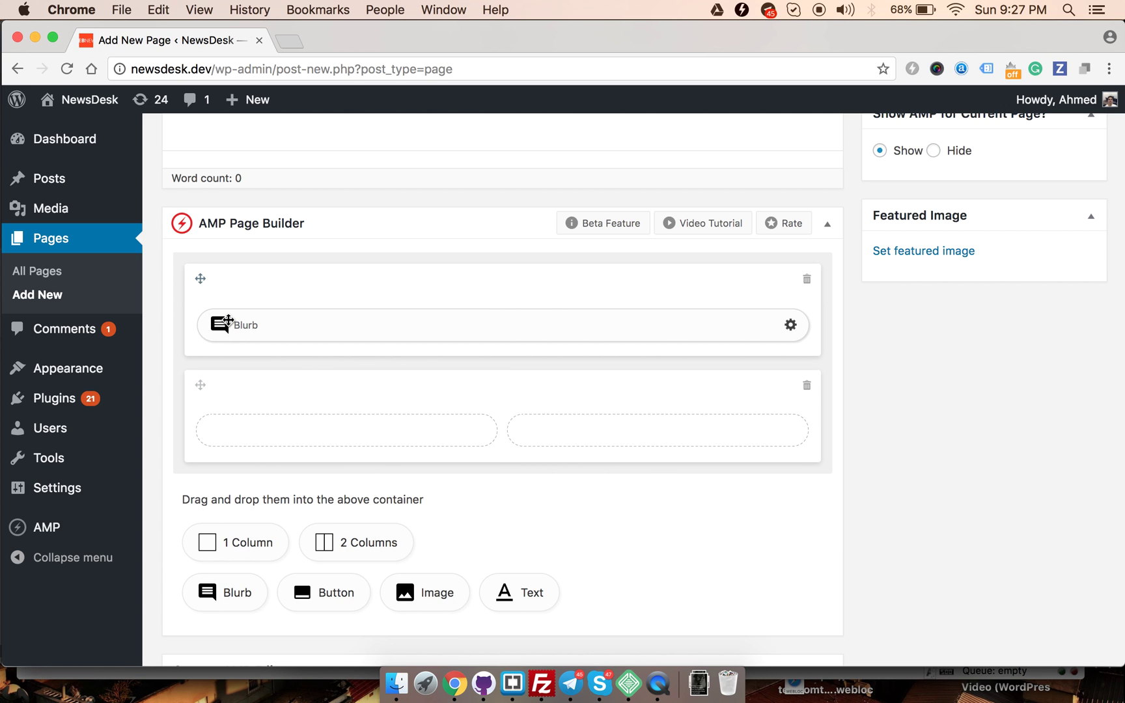
drag(301, 592, 321, 427)
drag(416, 591, 536, 427)
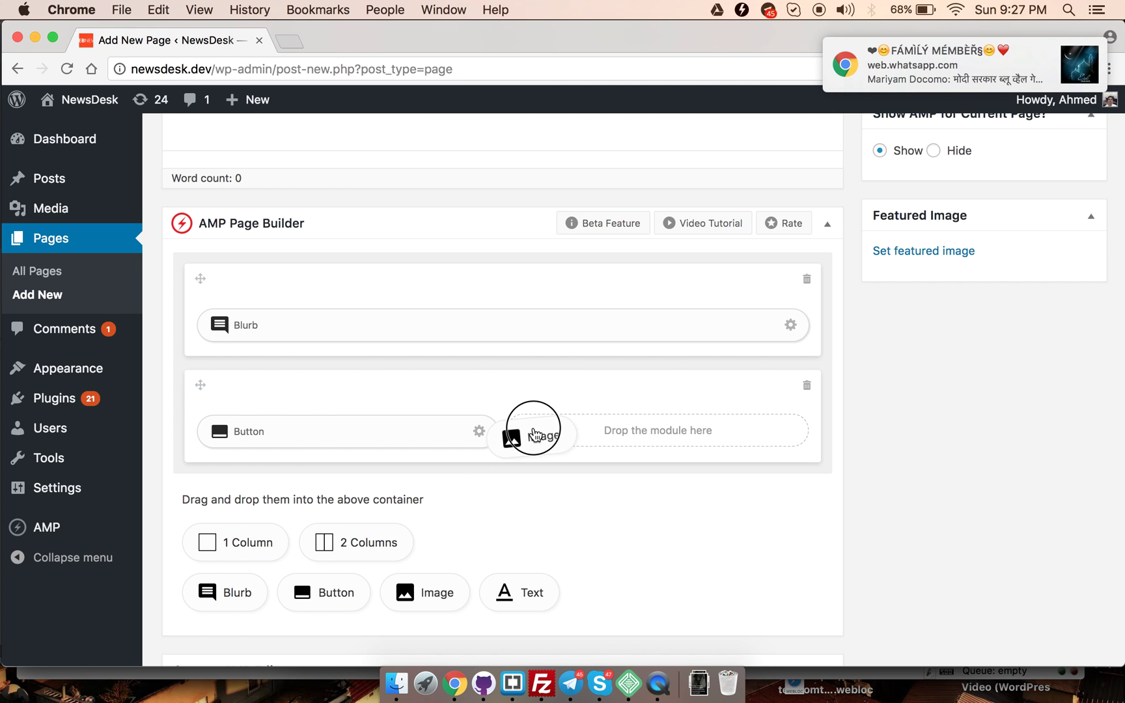
Move an extra Image into the first row and the Blurb under the right-column Image.
drag(866, 39, 1116, 65)
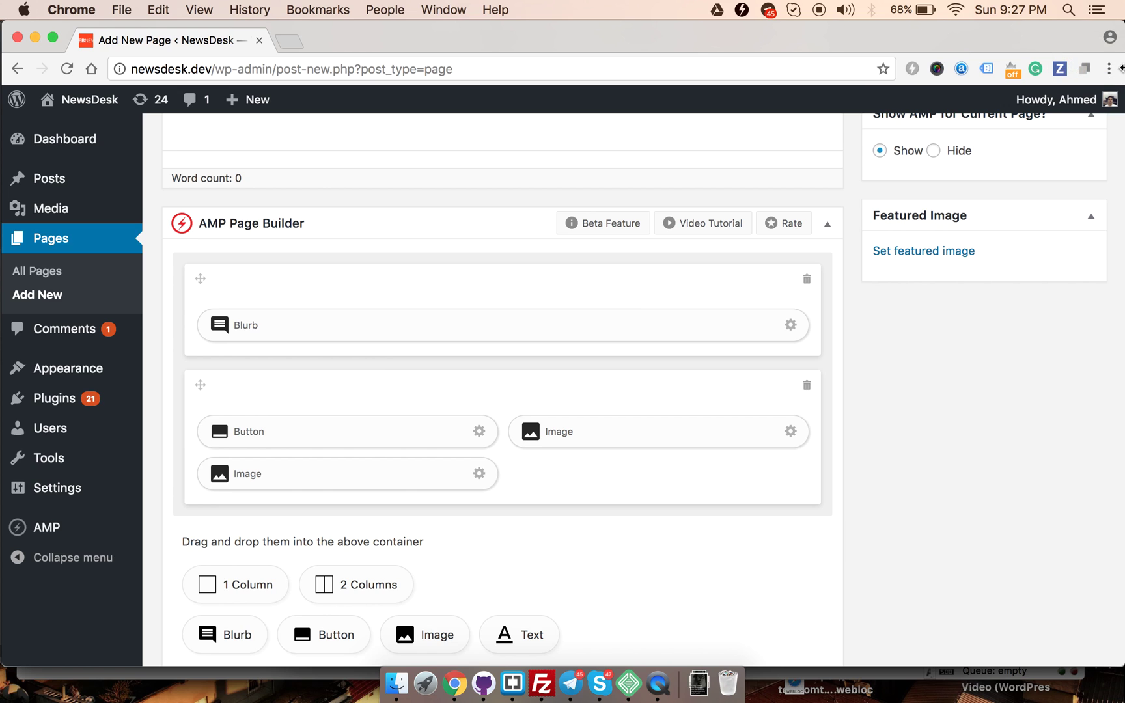
click(229, 474)
mouse_move(229, 474)
mouse_down()
mouse_move(346, 323)
mouse_move(326, 324)
mouse_up()
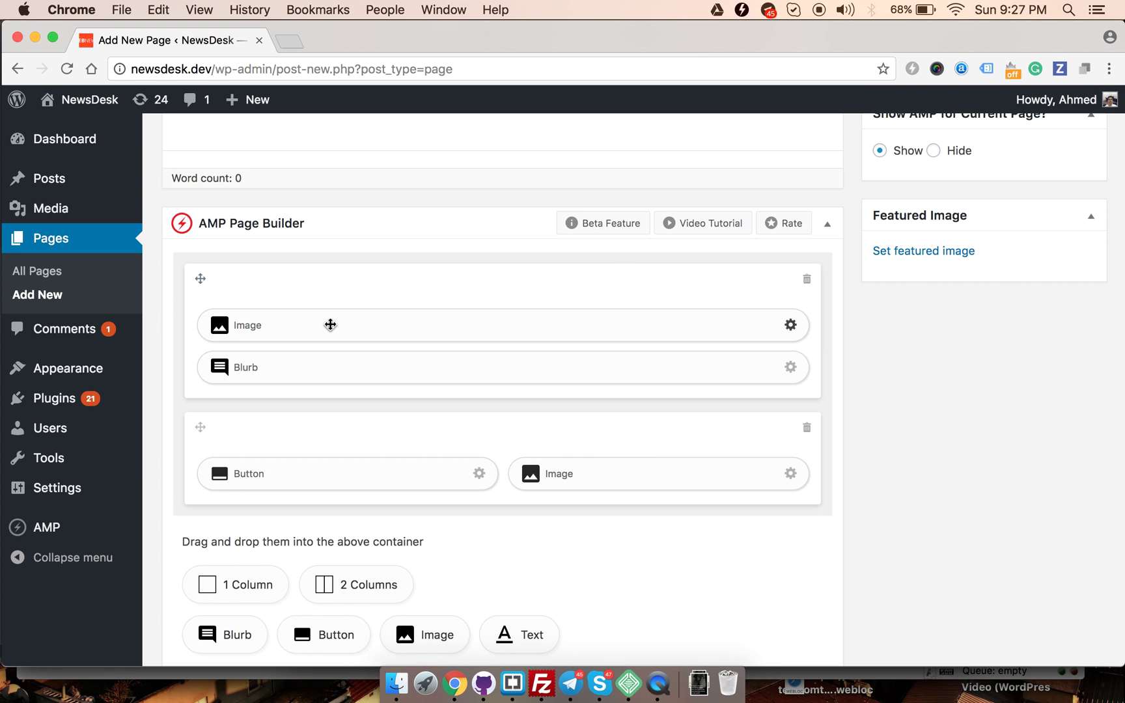
mouse_move(217, 367)
mouse_down()
mouse_move(507, 428)
mouse_move(553, 488)
mouse_up()
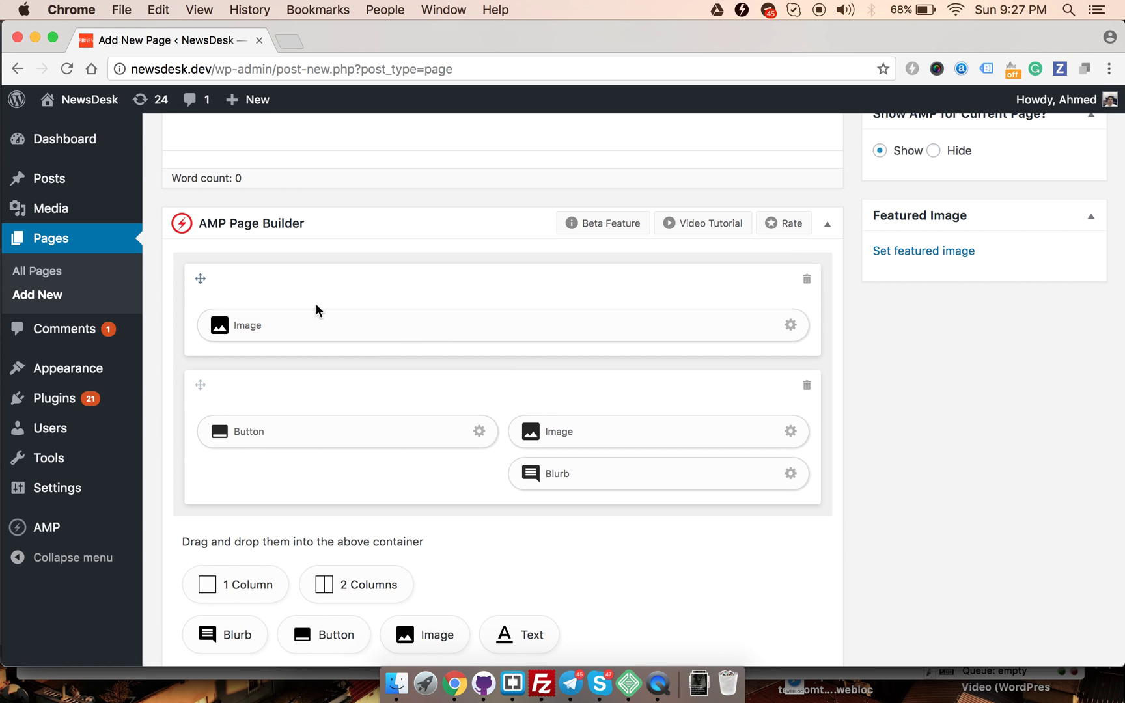
scroll(521, 345, down, 5)
Move the one-column Image row below the two-column row.
scroll(572, 296, up, 7)
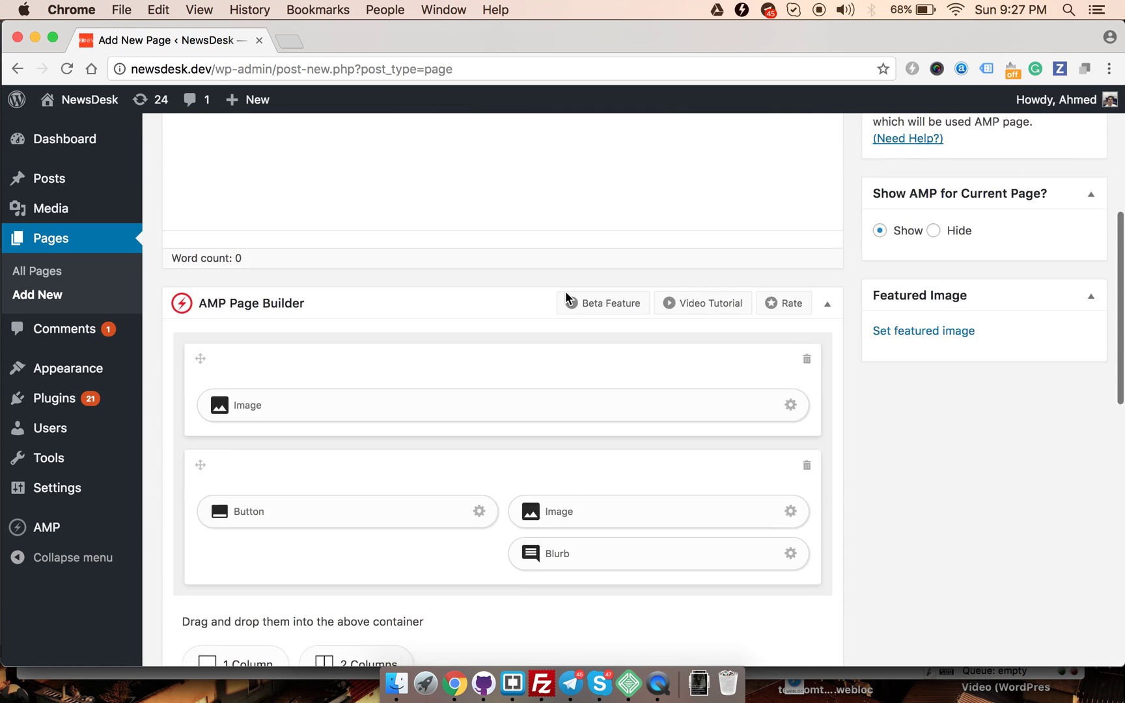
drag(199, 369, 259, 384)
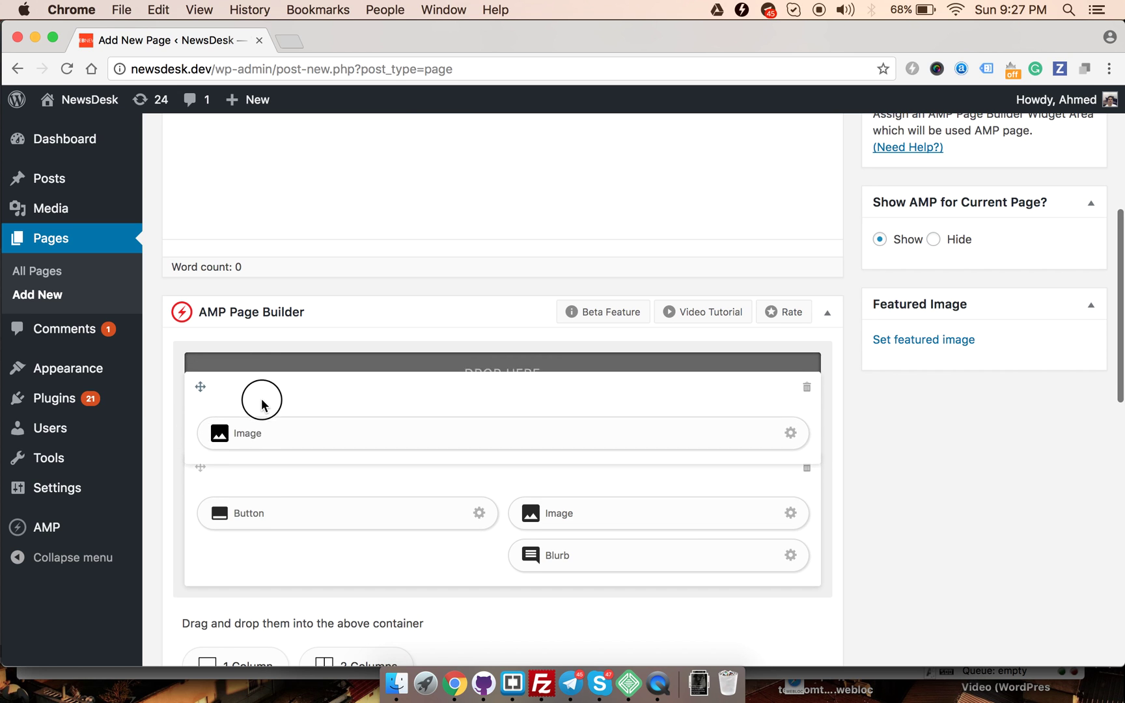
drag(258, 384, 259, 544)
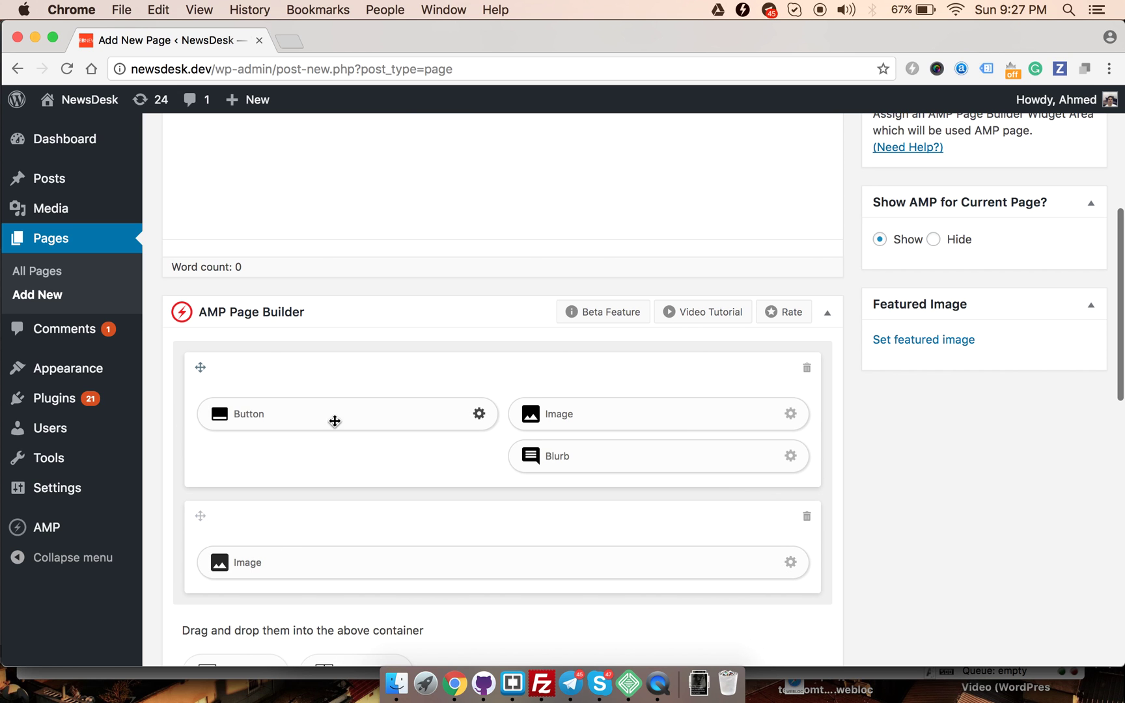
Pick up the Button and drop it back into the left column.
mouse_move(219, 413)
mouse_down()
mouse_move(670, 474)
mouse_move(671, 444)
mouse_up()
drag(544, 442, 243, 401)
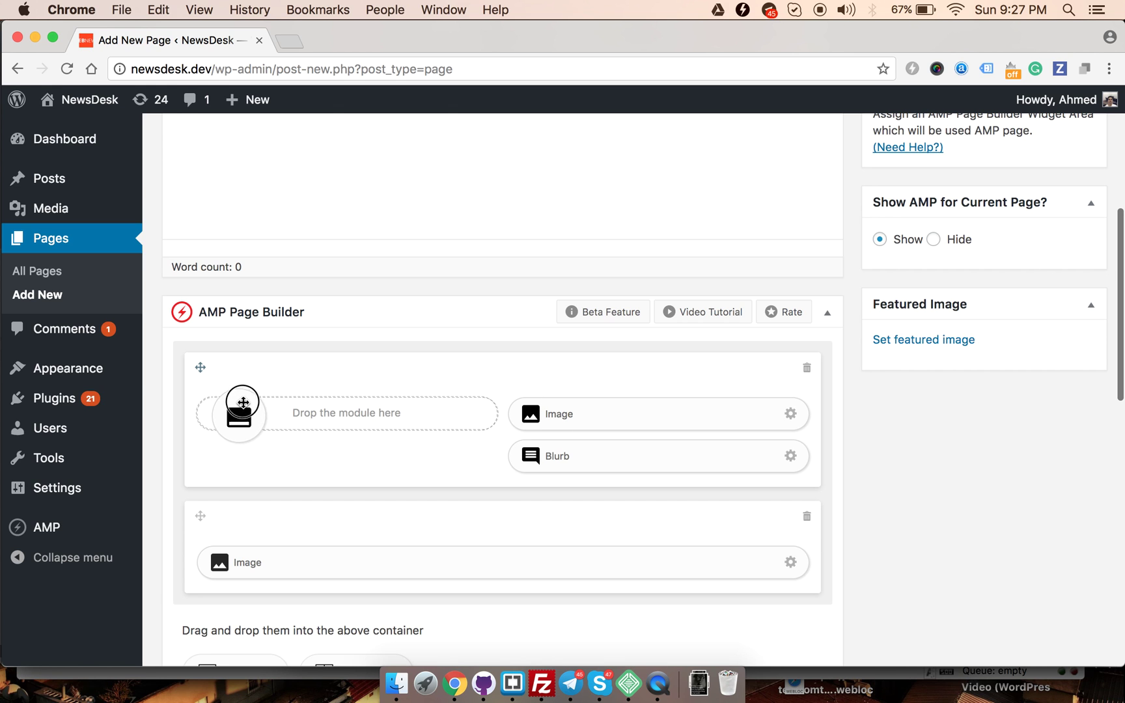
scroll(246, 404, down, 5)
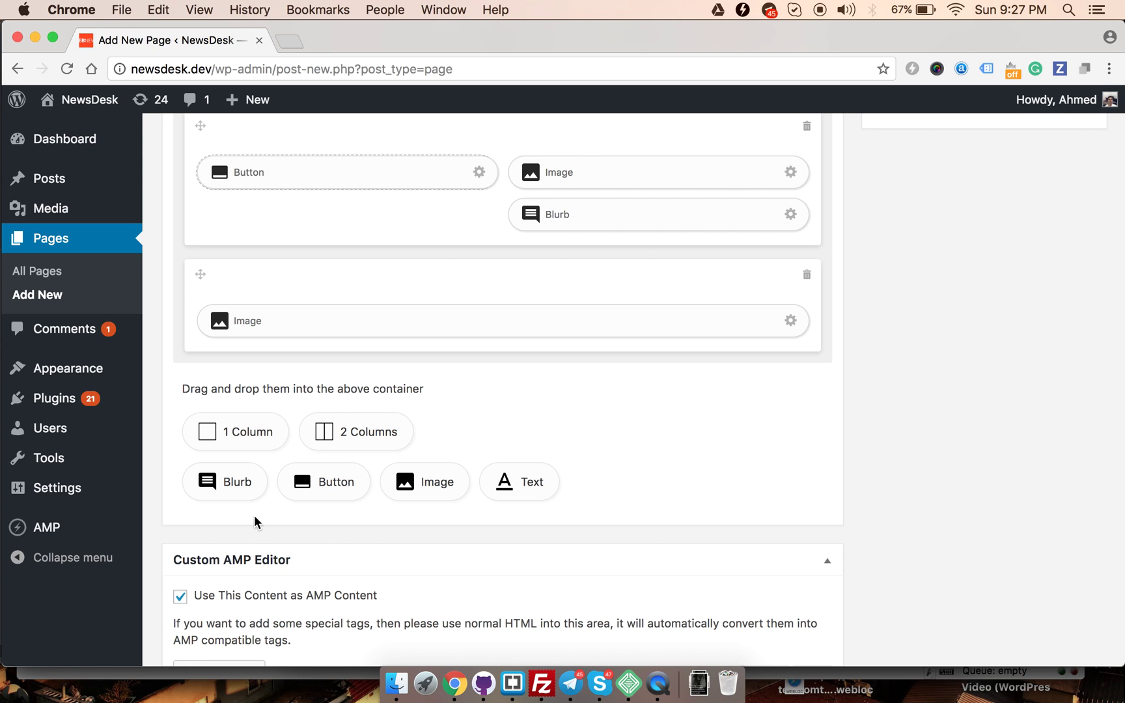
Place a Text module under the Image and focus its content field in settings.
drag(242, 481, 227, 514)
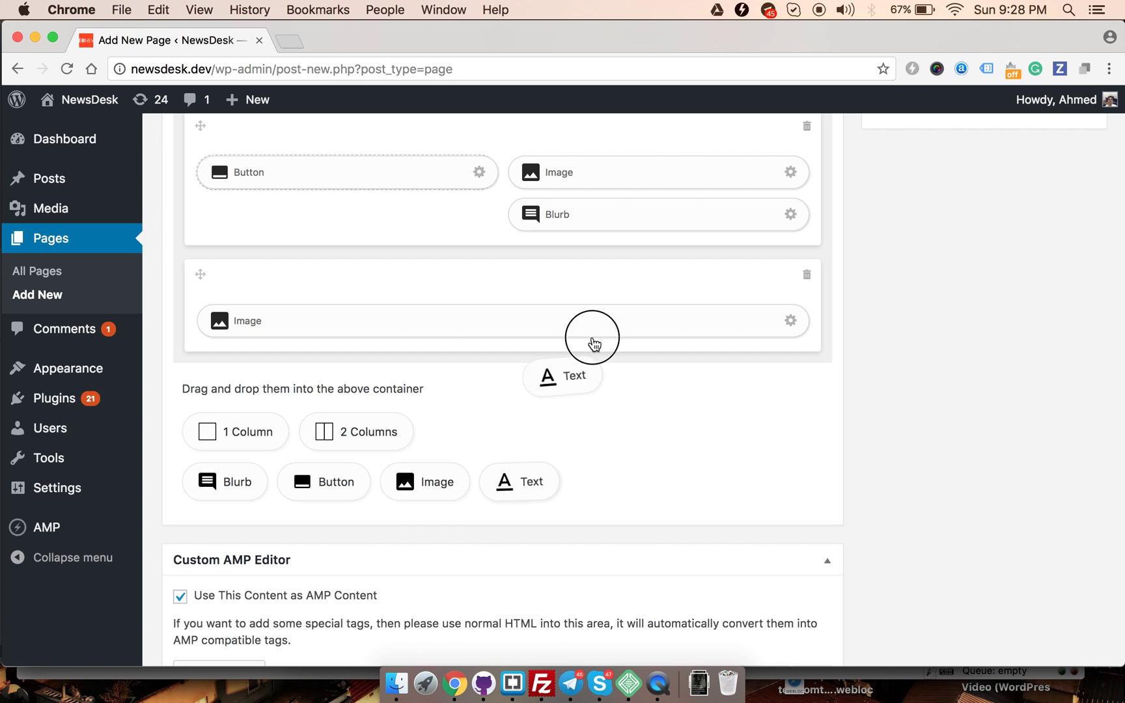
drag(513, 496, 599, 335)
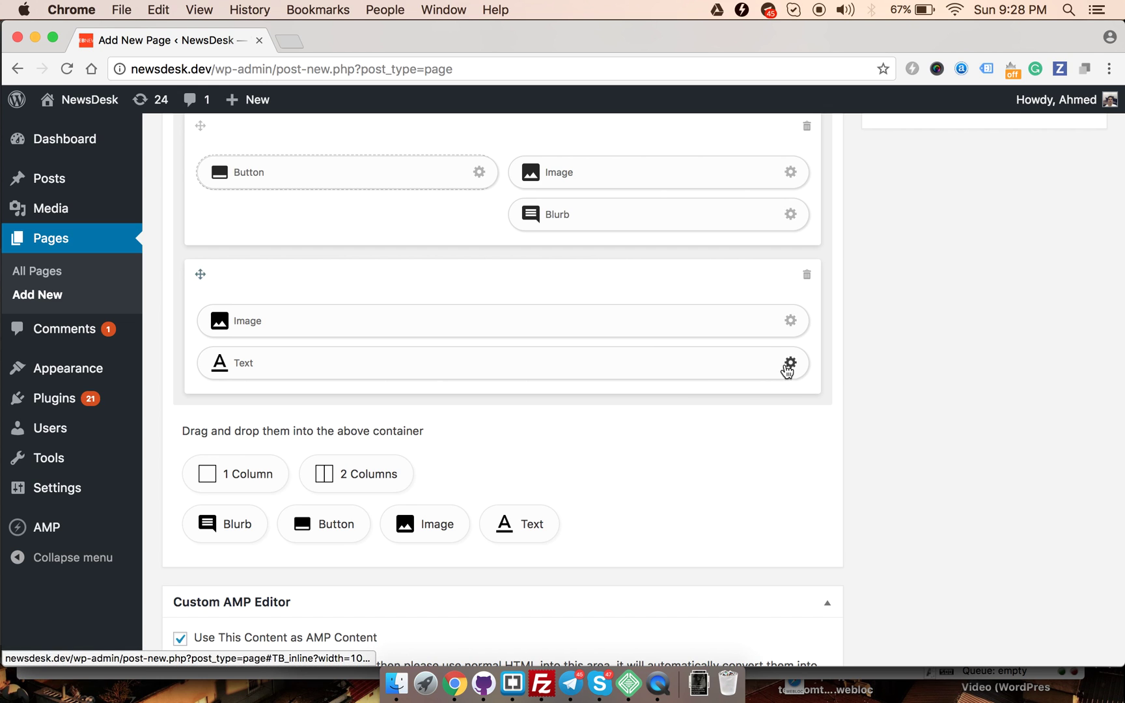
click(791, 362)
click(521, 213)
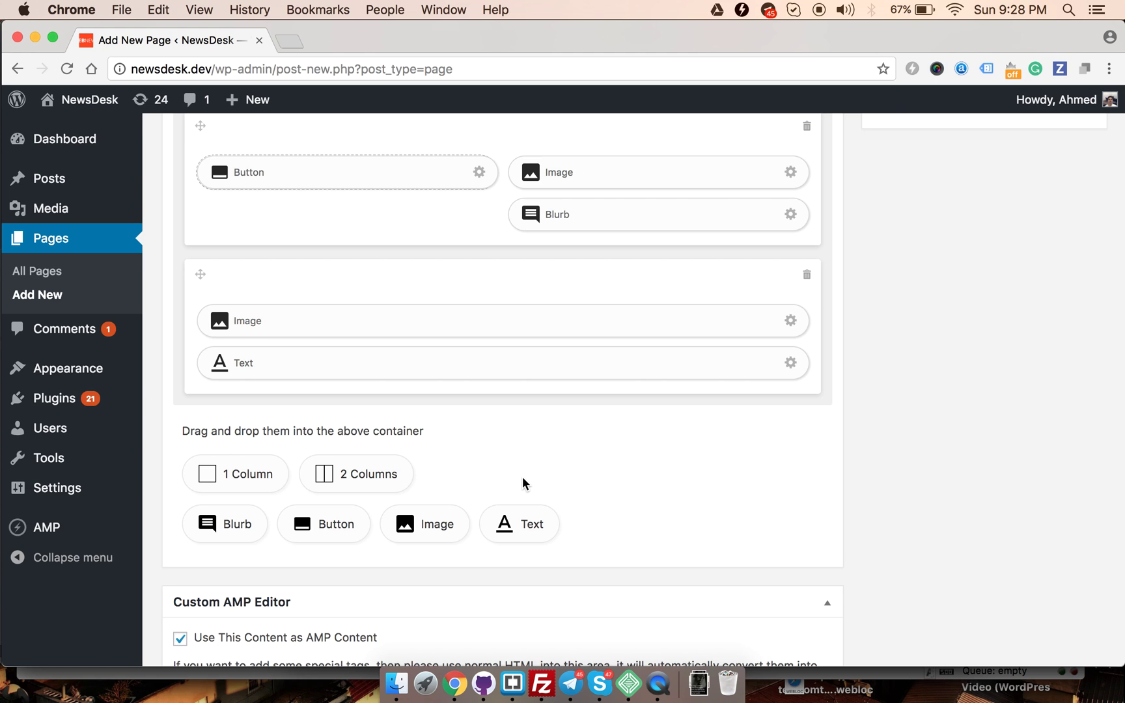
scroll(522, 477, up, 4)
scroll(523, 477, up, 4)
scroll(522, 476, down, 5)
scroll(524, 482, down, 2)
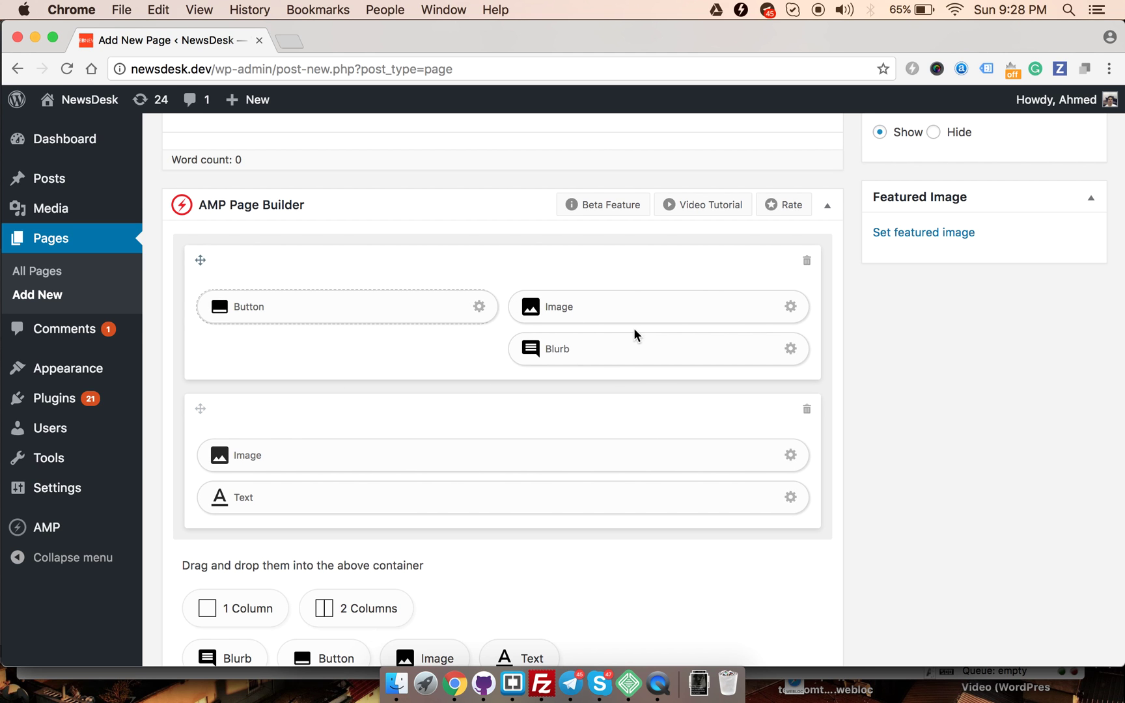
scroll(634, 328, up, 10)
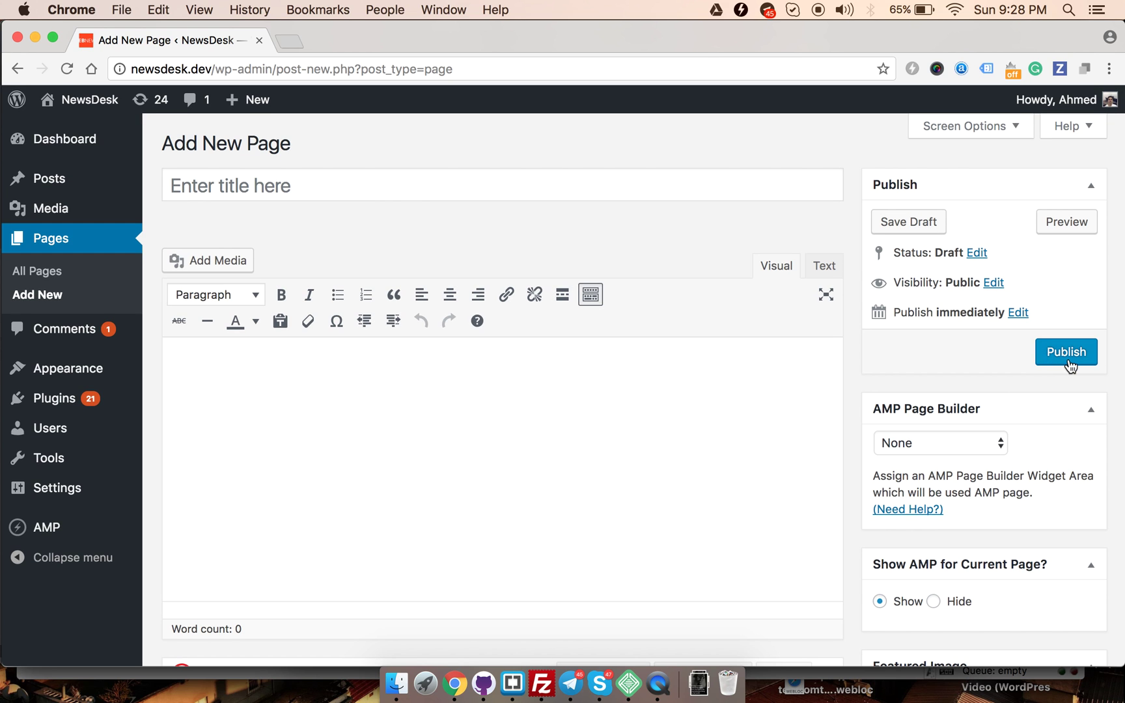
scroll(671, 287, down, 2)
scroll(670, 289, down, 8)
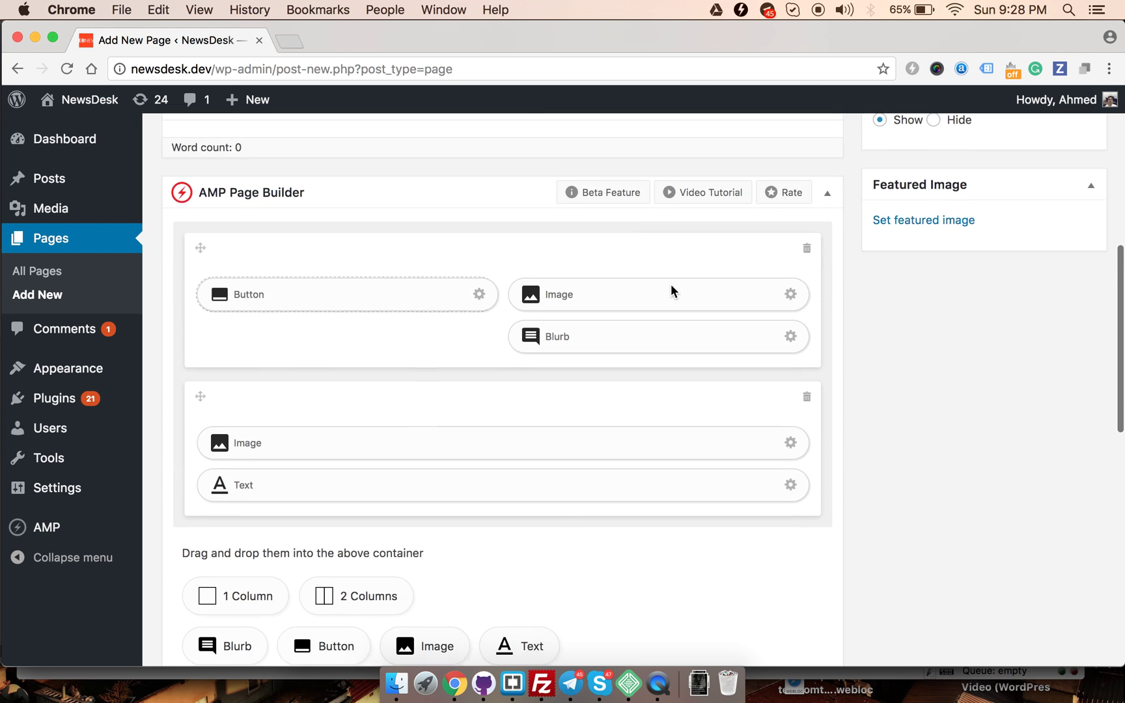
scroll(670, 290, down, 1)
scroll(670, 289, up, 1)
scroll(713, 259, up, 1)
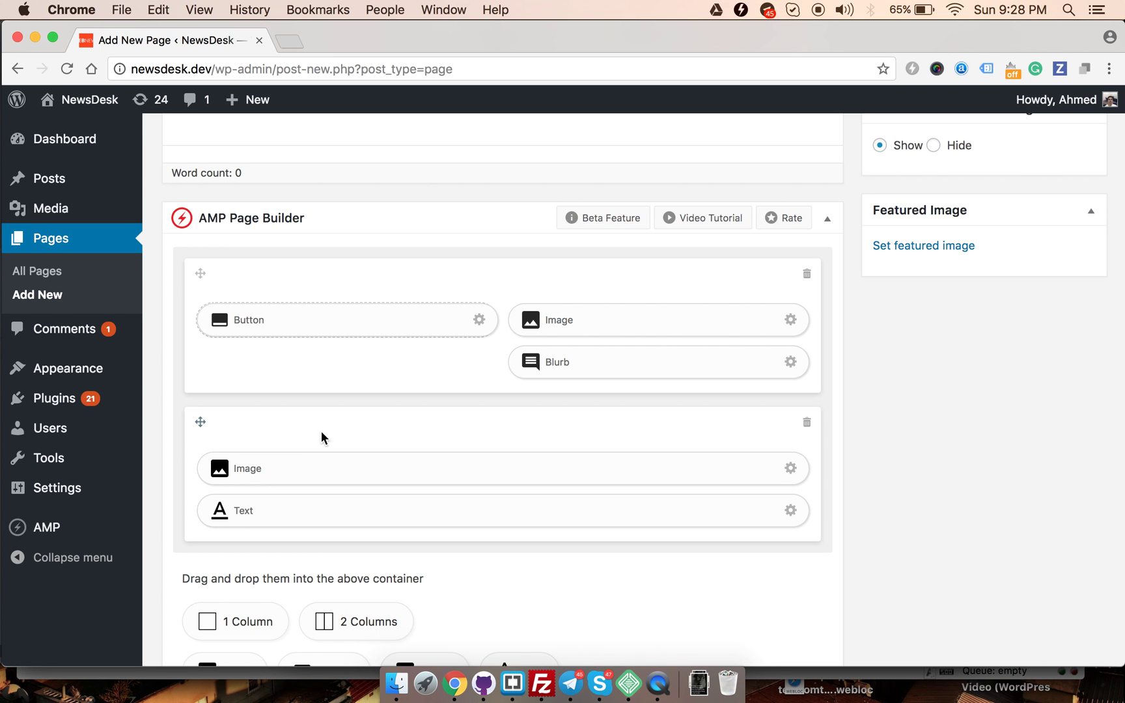
scroll(321, 431, up, 5)
scroll(321, 432, up, 5)
scroll(485, 464, down, 7)
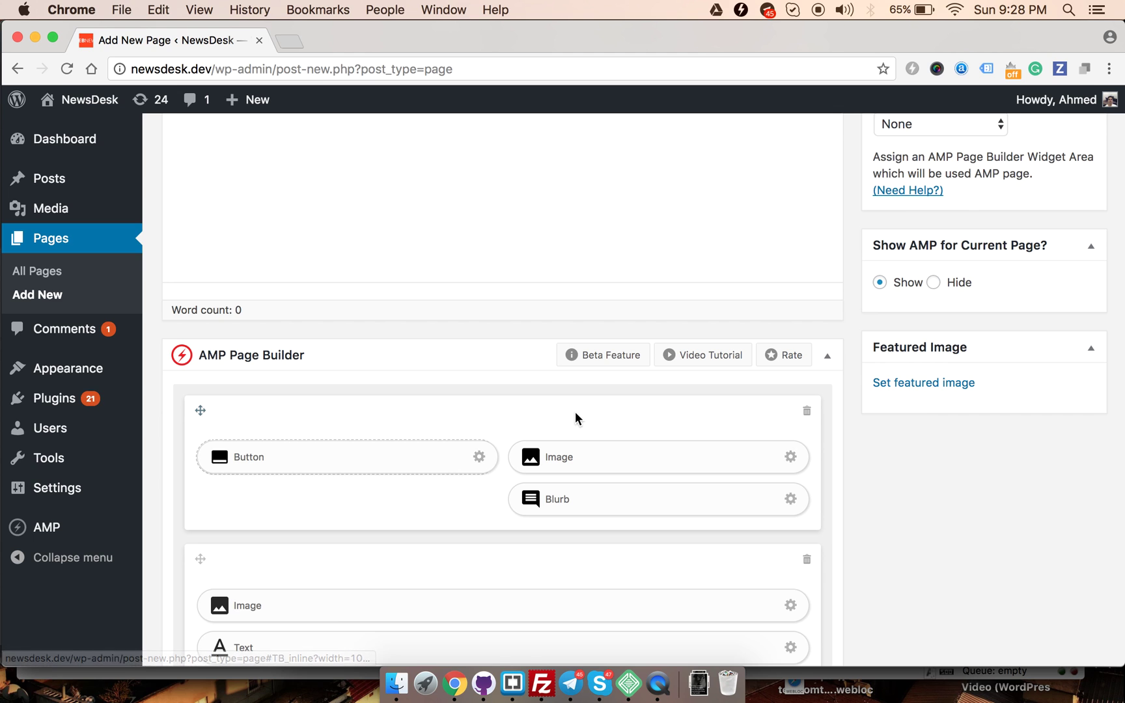
scroll(575, 414, down, 4)
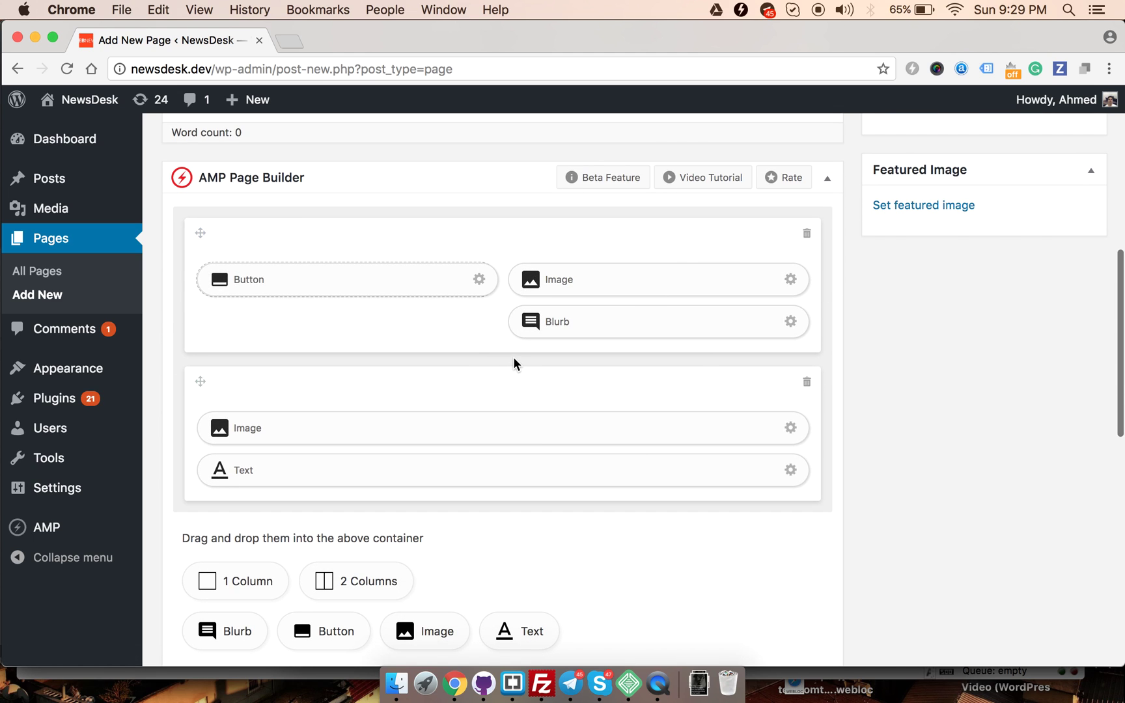